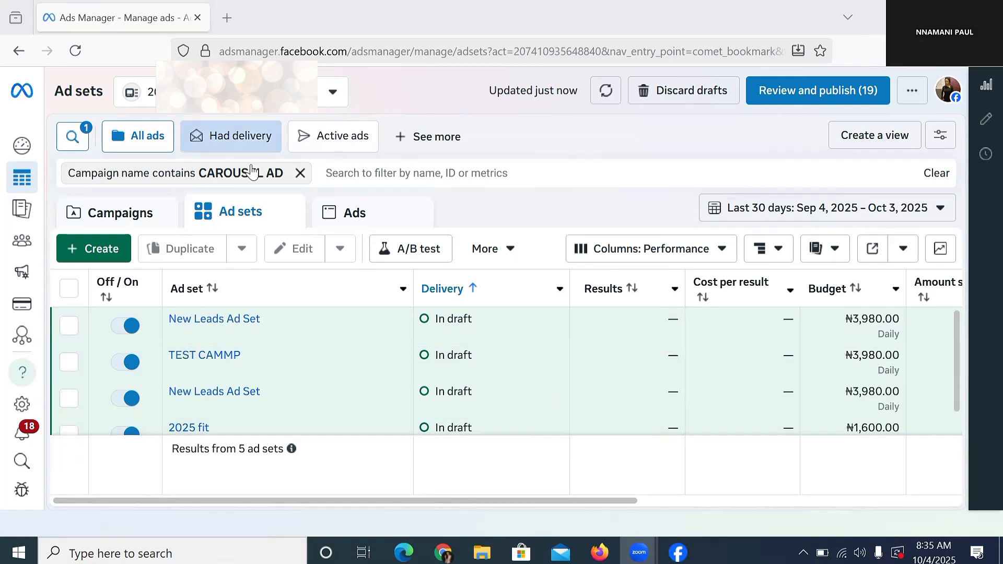
- Clear the campaign name filter from the ad sets list and start a new custom automated rule
click(302, 176)
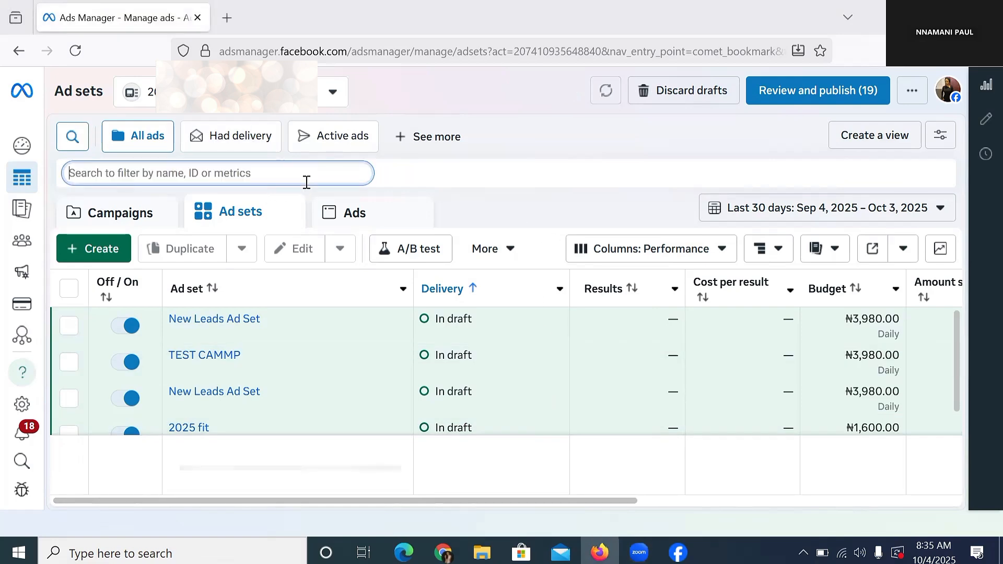
click(459, 97)
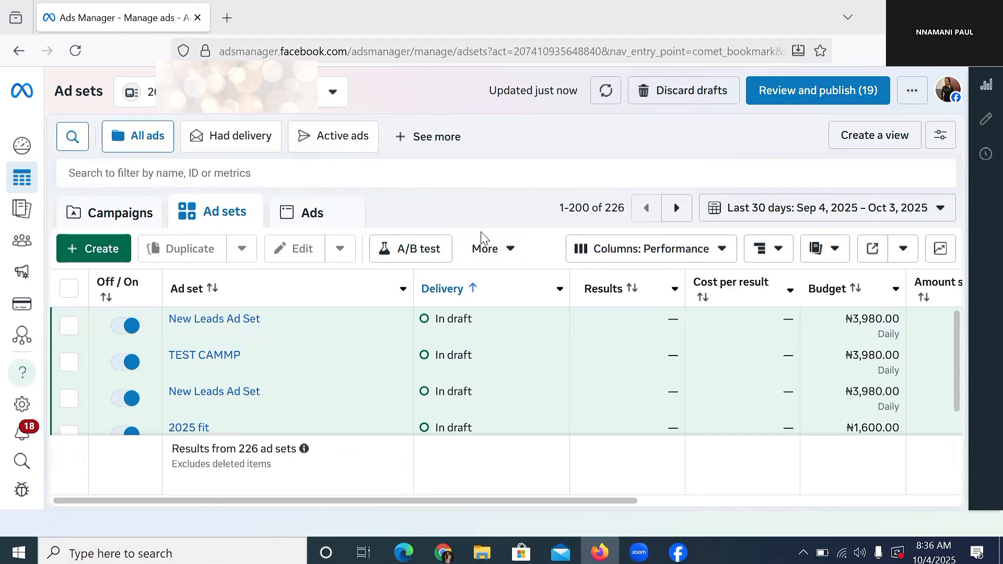
click(508, 249)
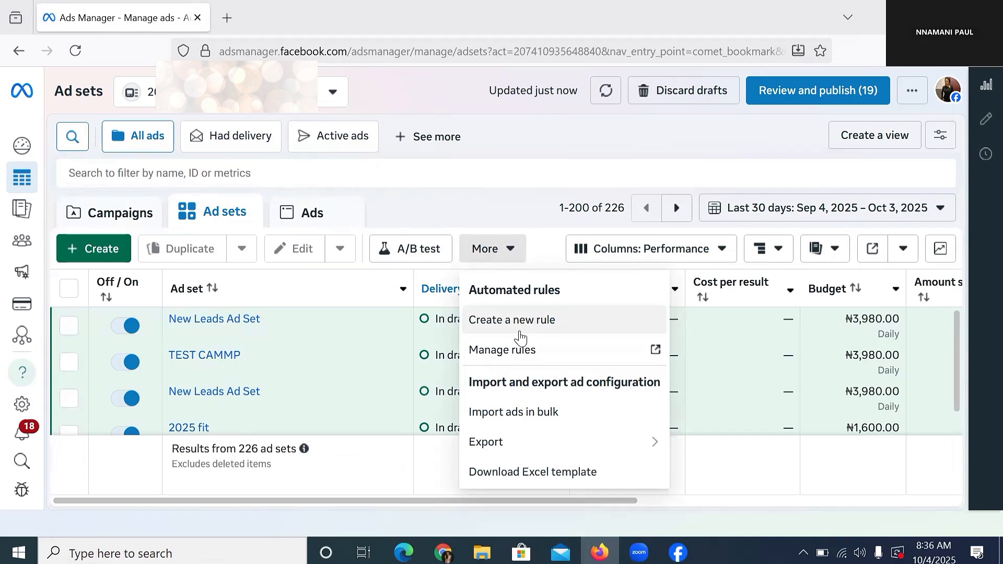
click(525, 328)
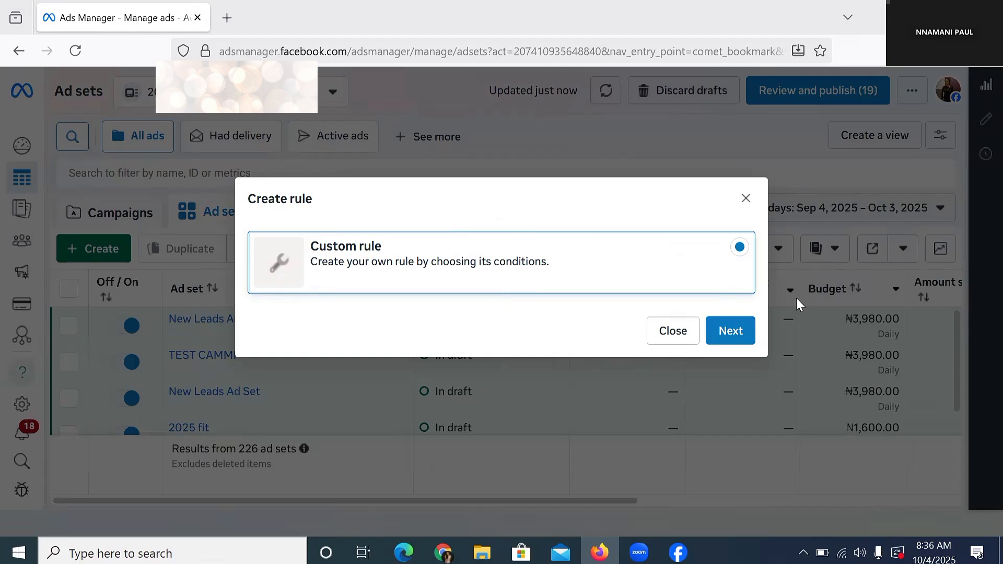
click(734, 337)
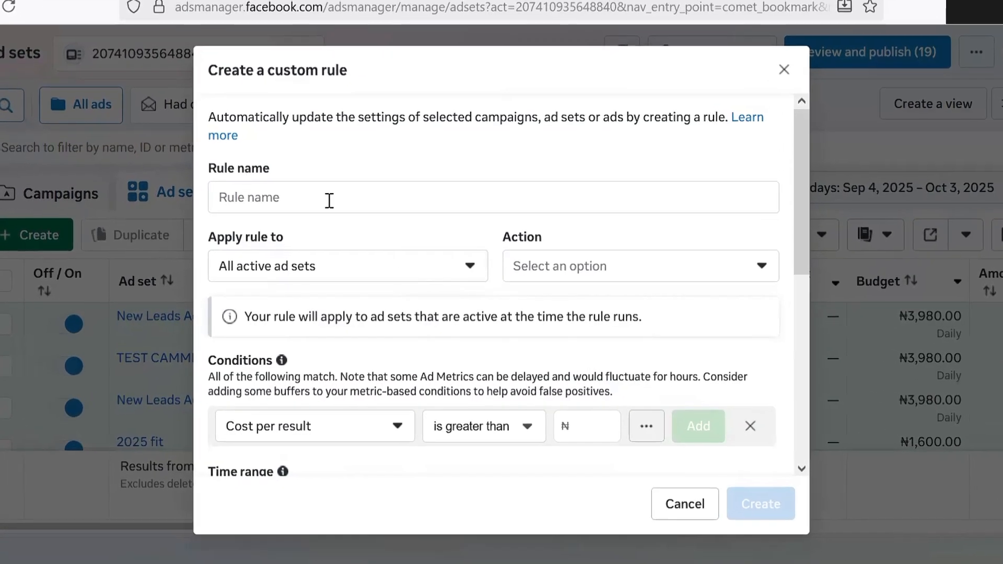
- Name the custom rule TURN OFF CAMPAIGN
click(330, 202)
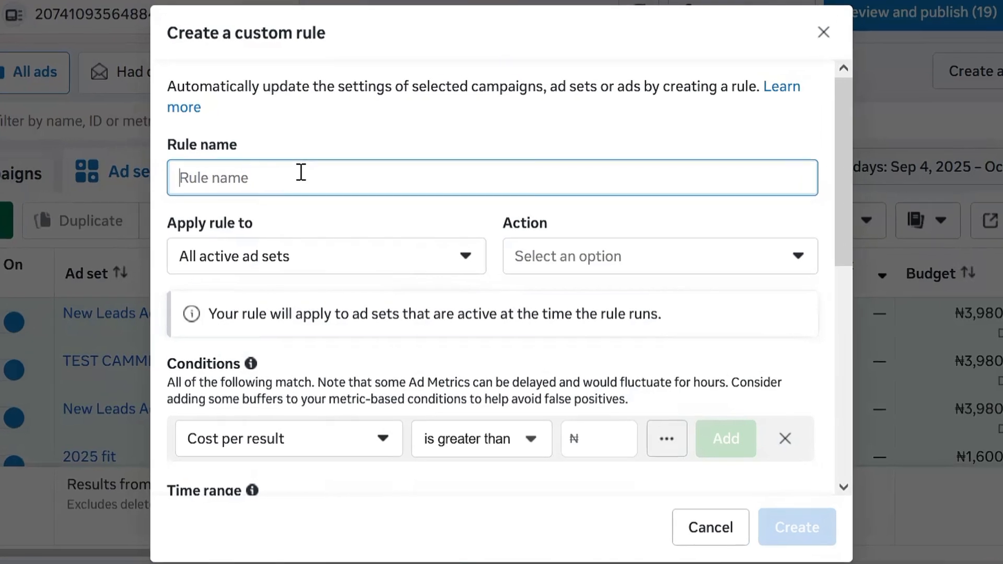
text(TU)
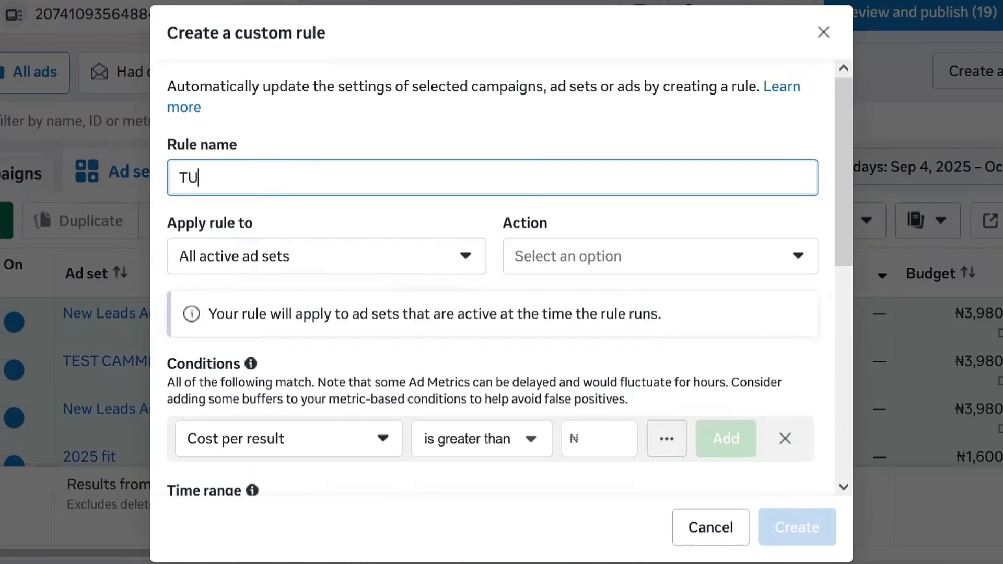
text(RN OFF CAMP)
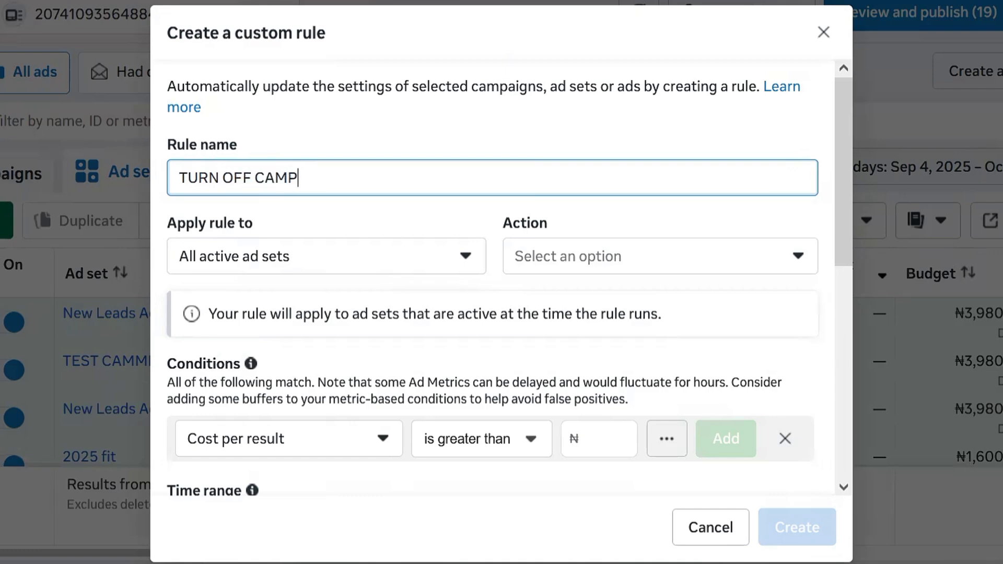
text(AIGN)
- Apply the rule to all active campaigns and choose Turn off campaigns as its action
click(269, 261)
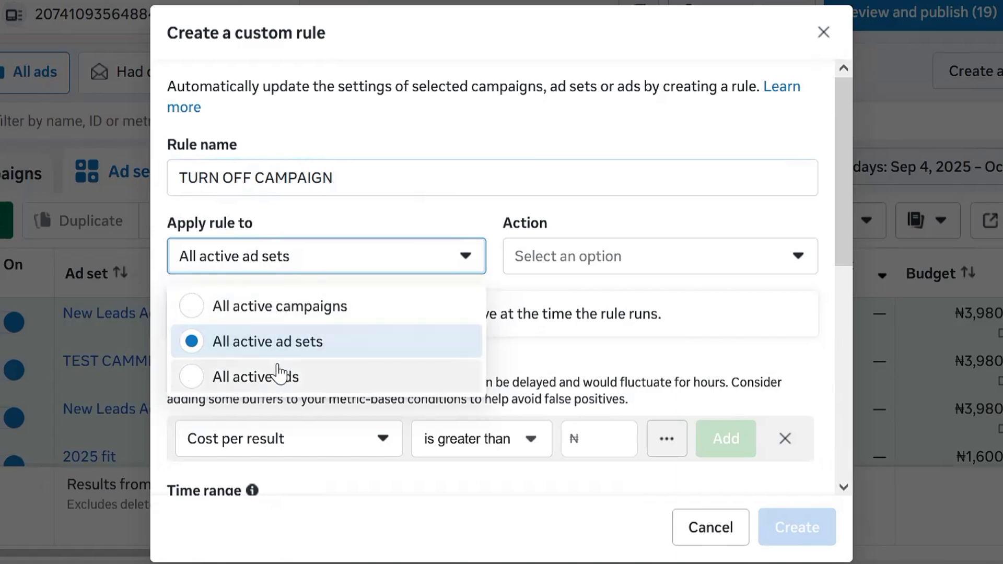
click(278, 308)
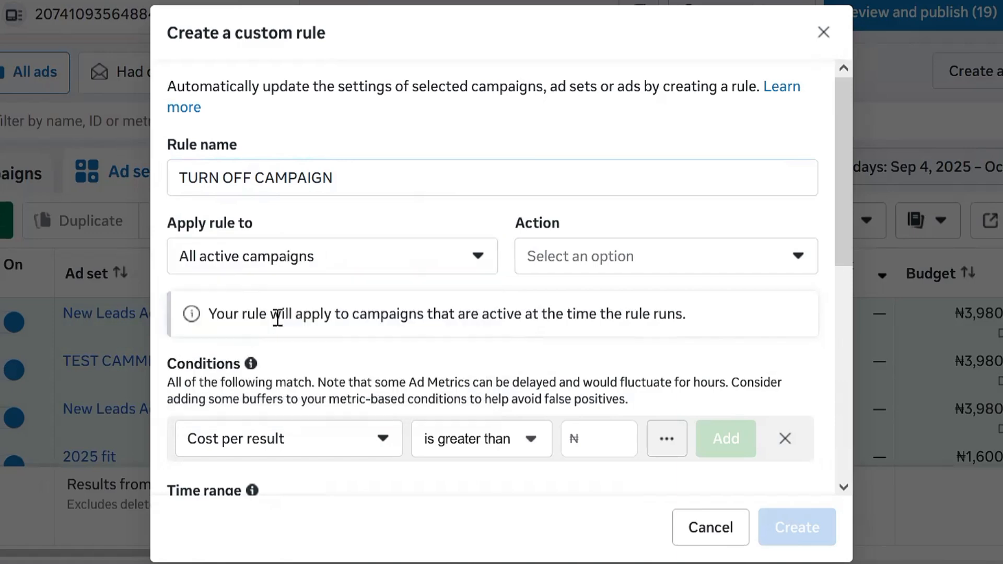
click(675, 269)
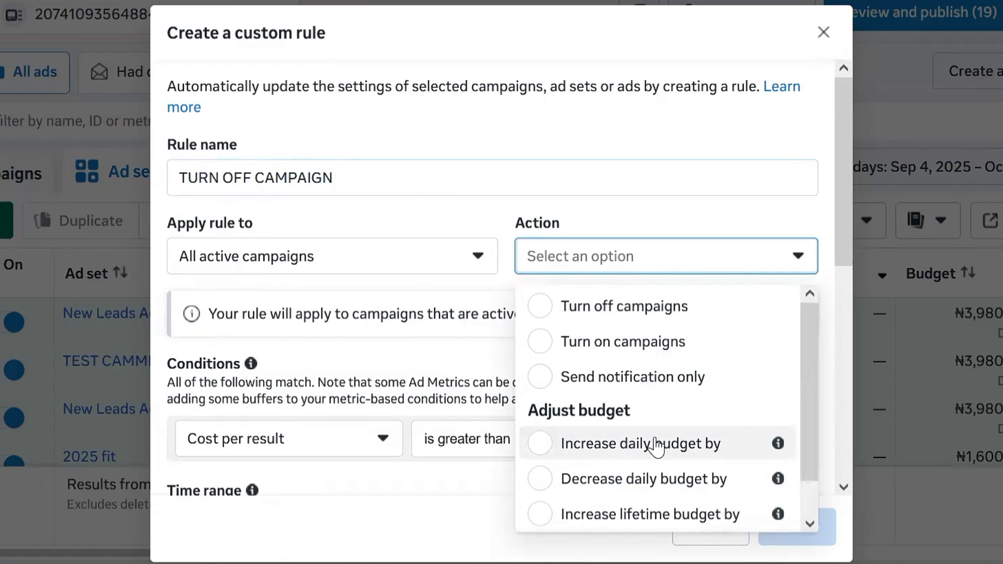
click(666, 314)
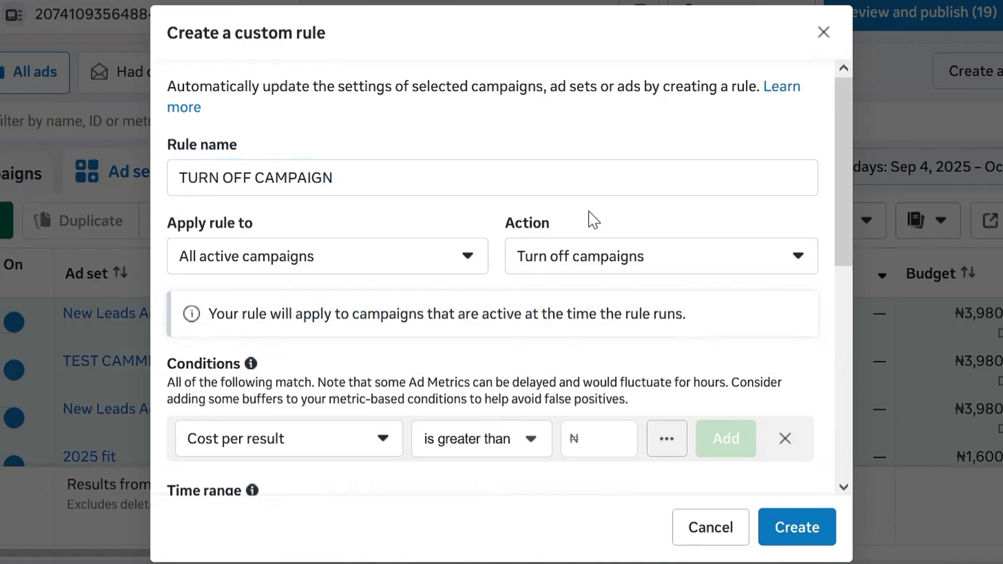
- Add a rule condition for cost per result is greater than ₦100
scroll(479, 365, down, 3)
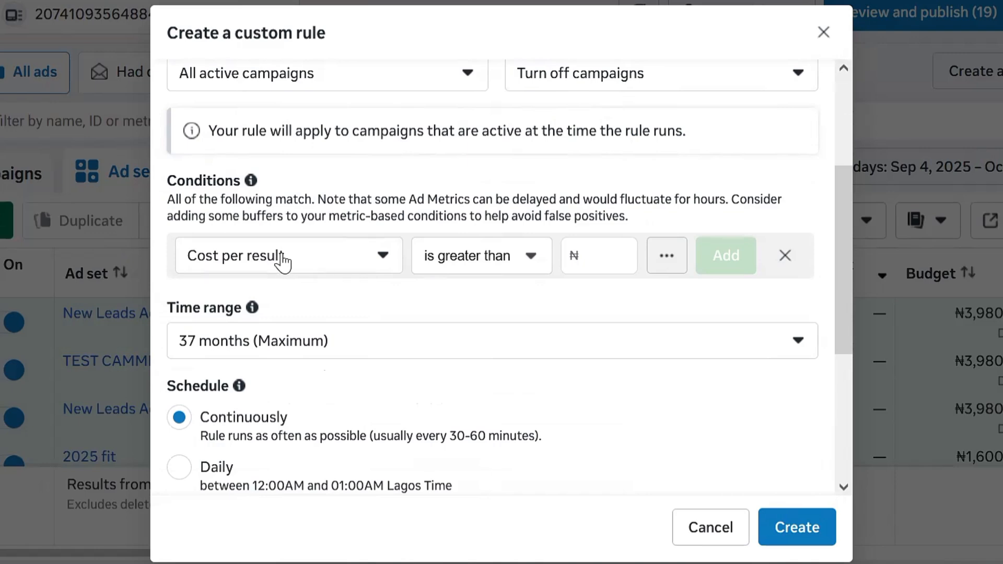
click(338, 259)
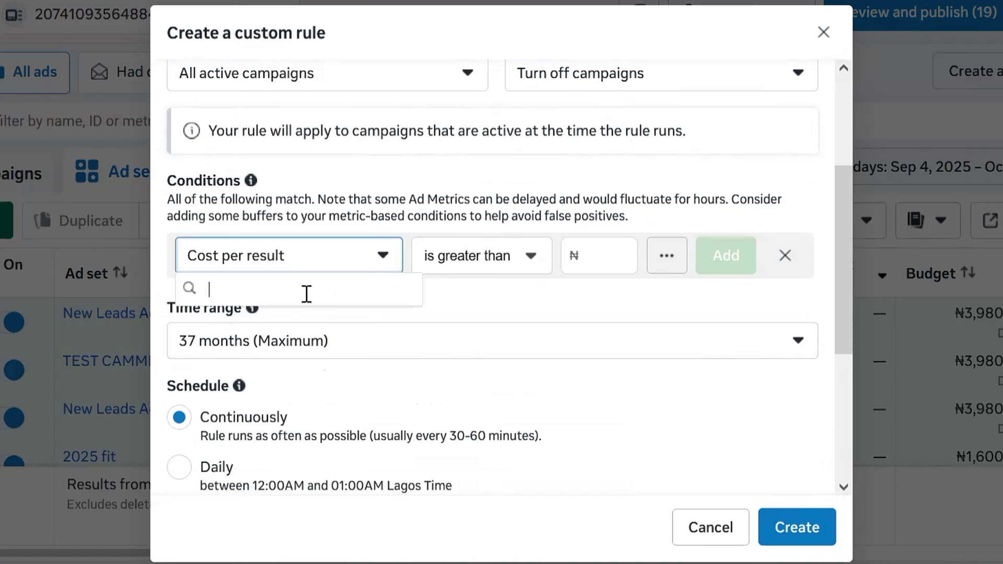
click(273, 486)
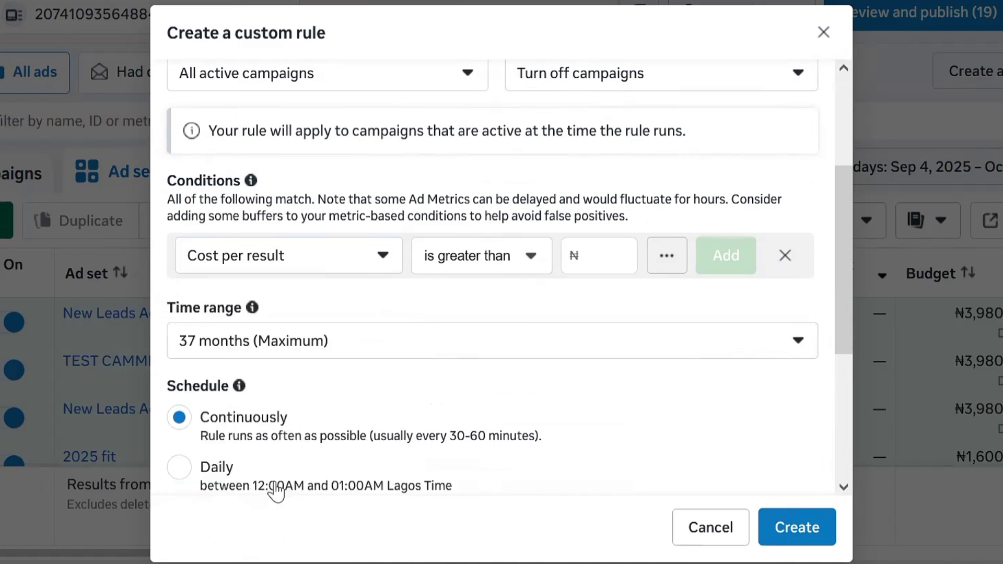
click(464, 275)
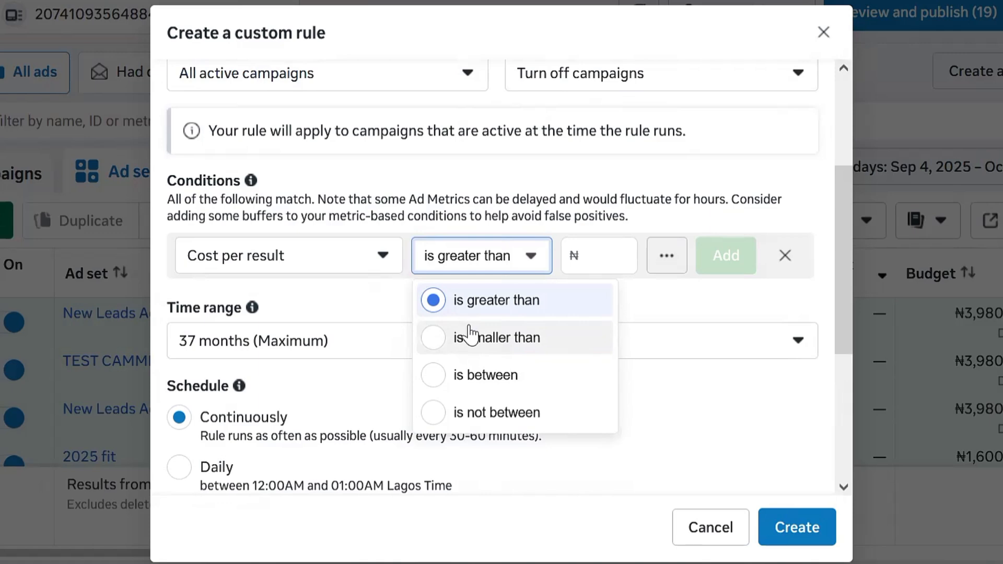
click(481, 309)
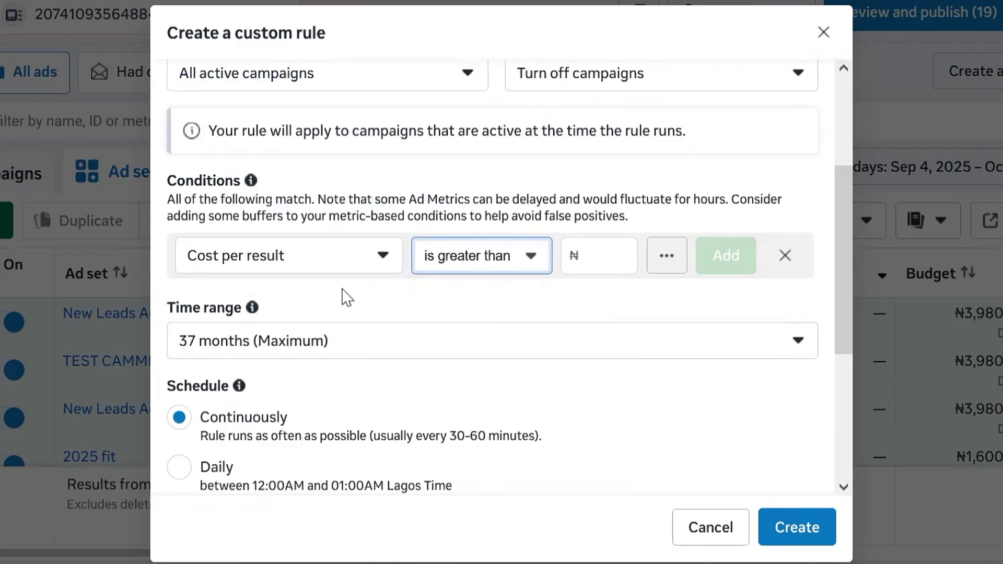
click(611, 260)
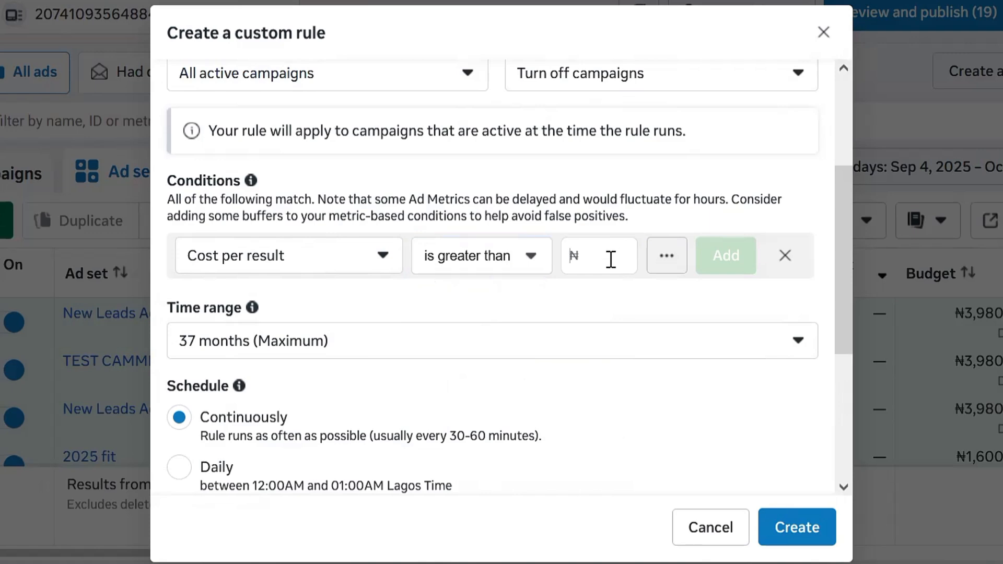
text(100)
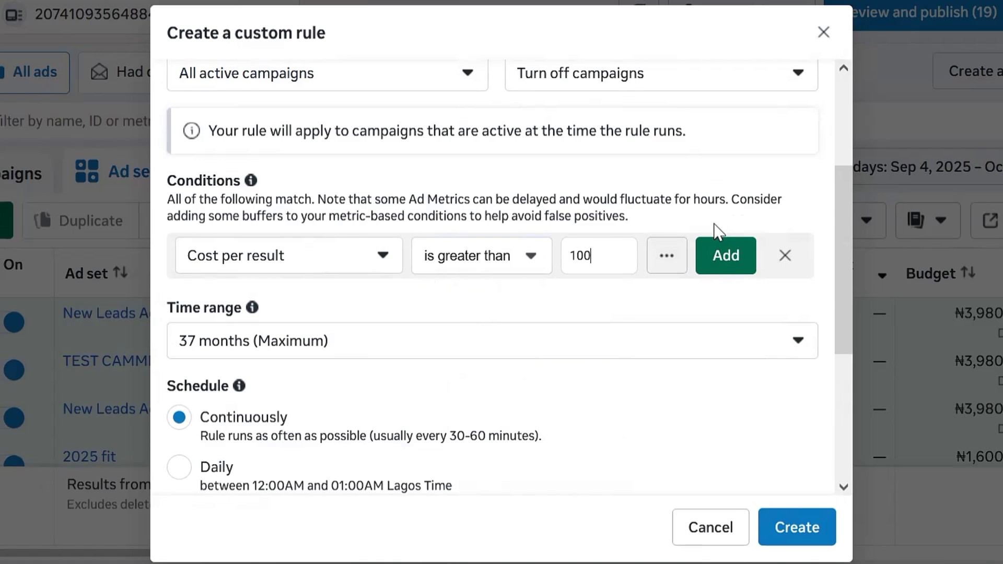
click(709, 261)
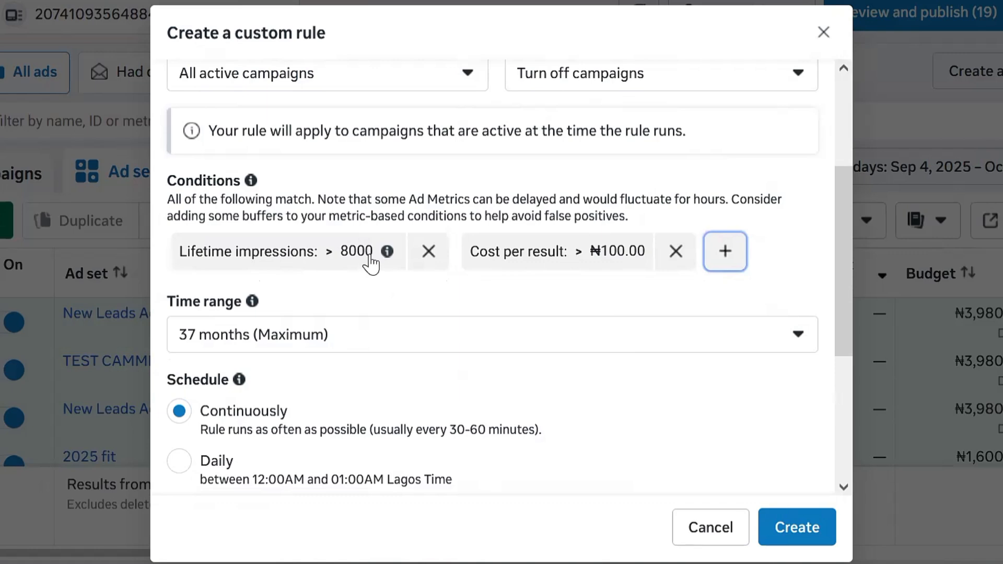
- Try 600 as the threshold of the lifetime impressions condition, and apply the condition with 8000 instead
click(371, 264)
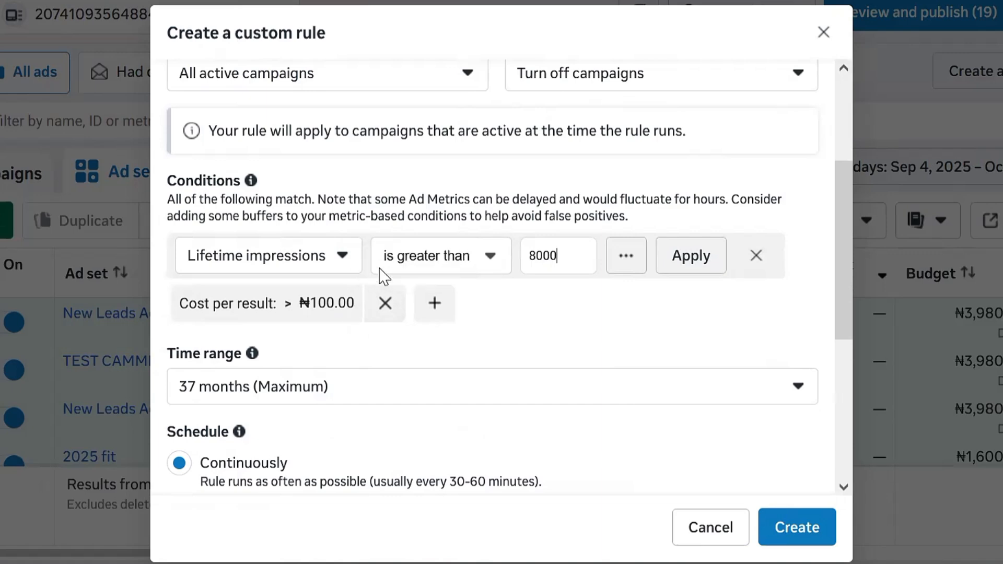
double_click(546, 260)
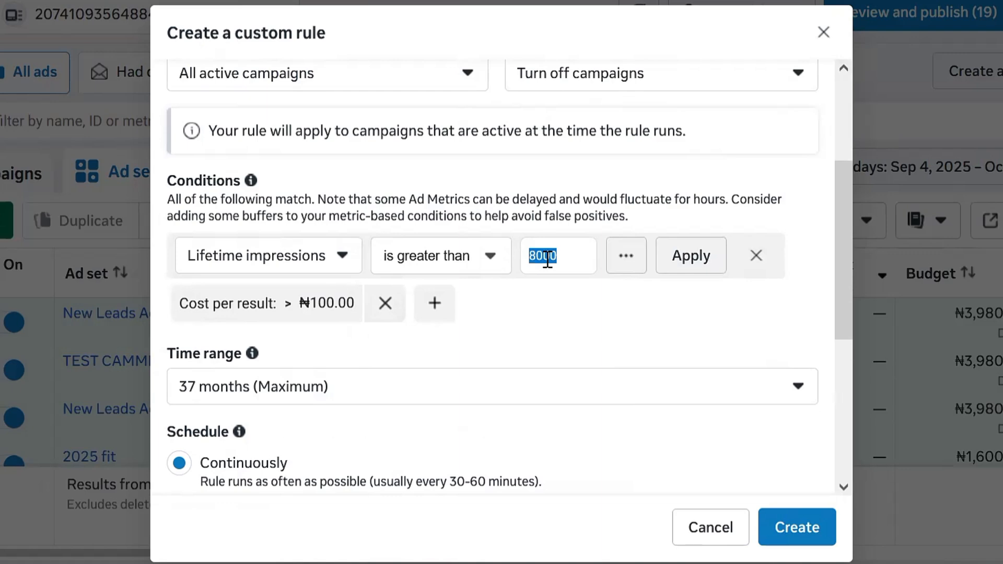
text(600)
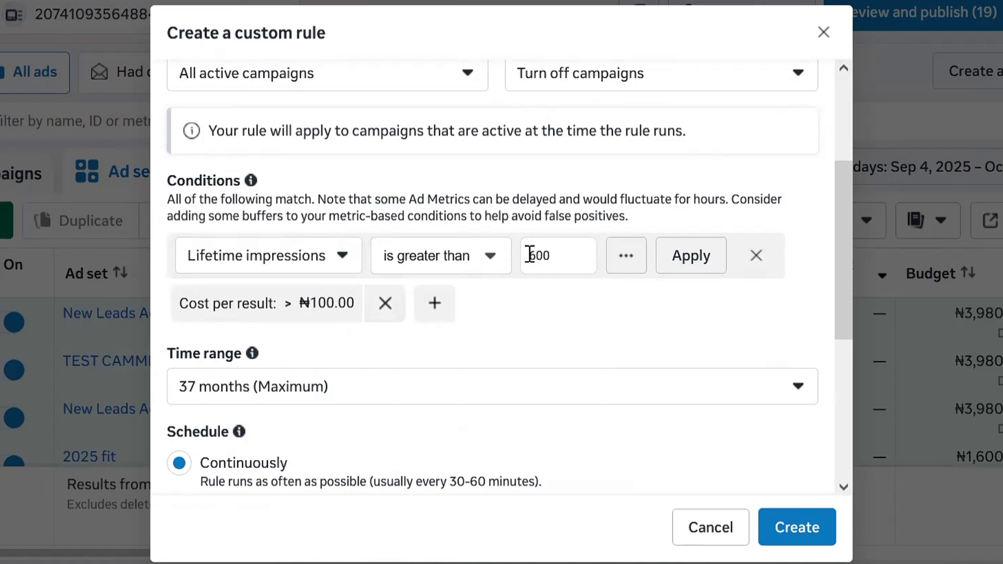
key(BackSpace)
key(BackSpace)
key(BackSpace)
text(8000)
click(685, 255)
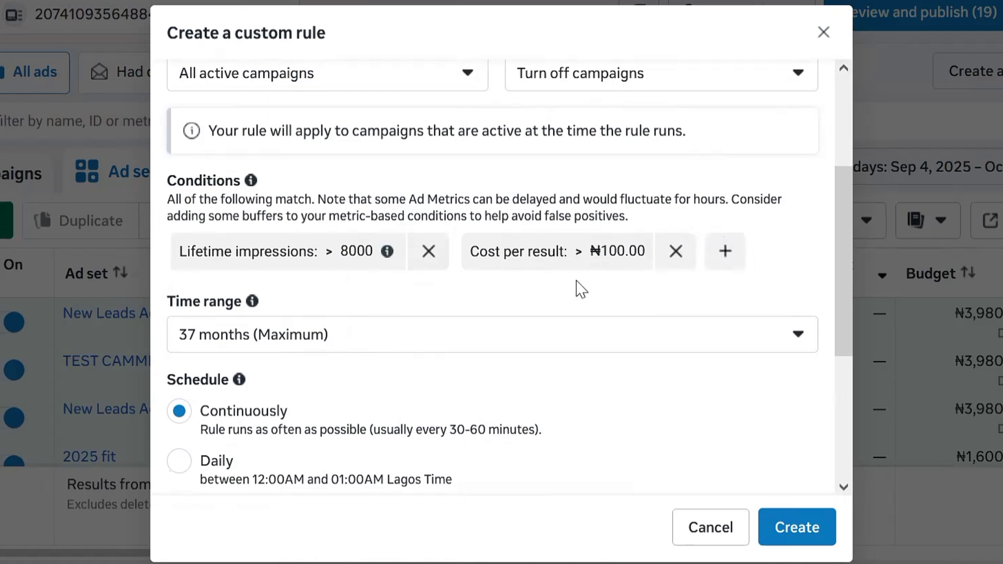
- Set the rule's time range to Last 7 days
scroll(607, 240, up, 5)
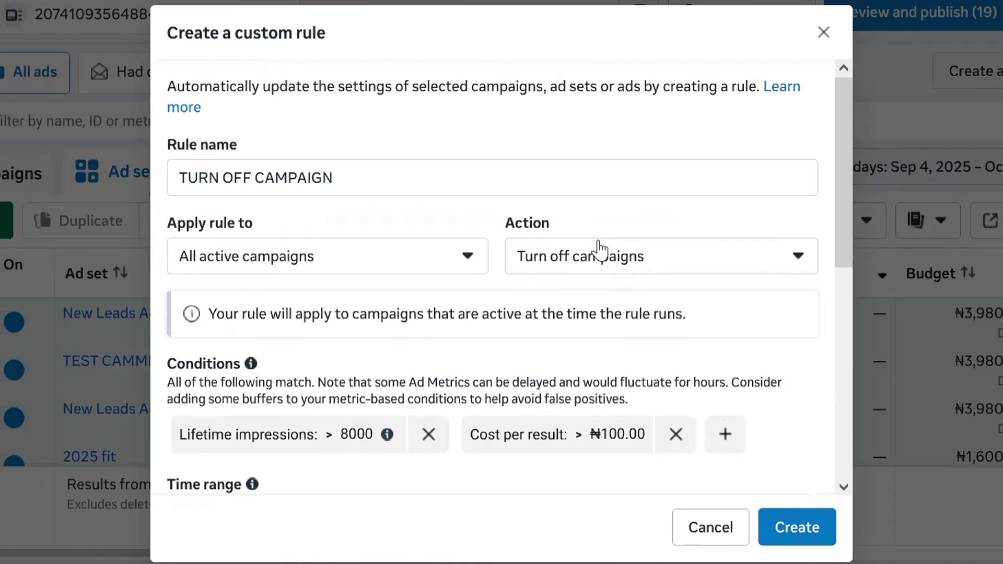
scroll(204, 175, down, 8)
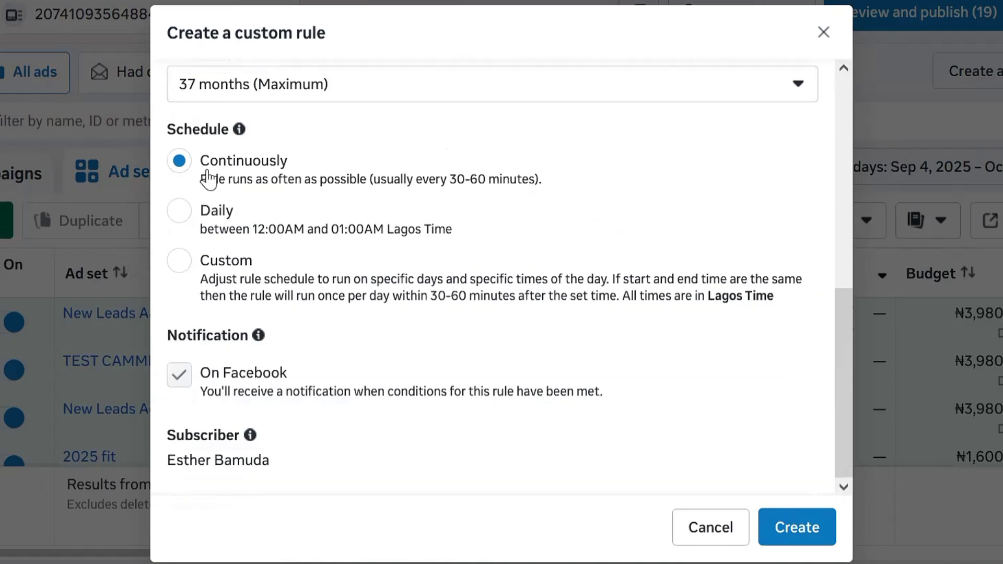
scroll(211, 234, up, 4)
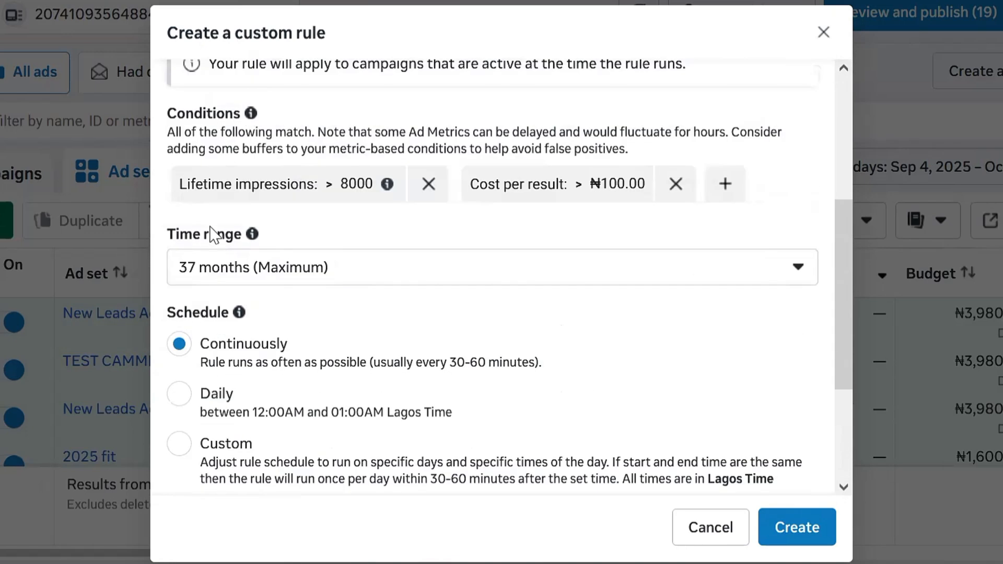
click(265, 268)
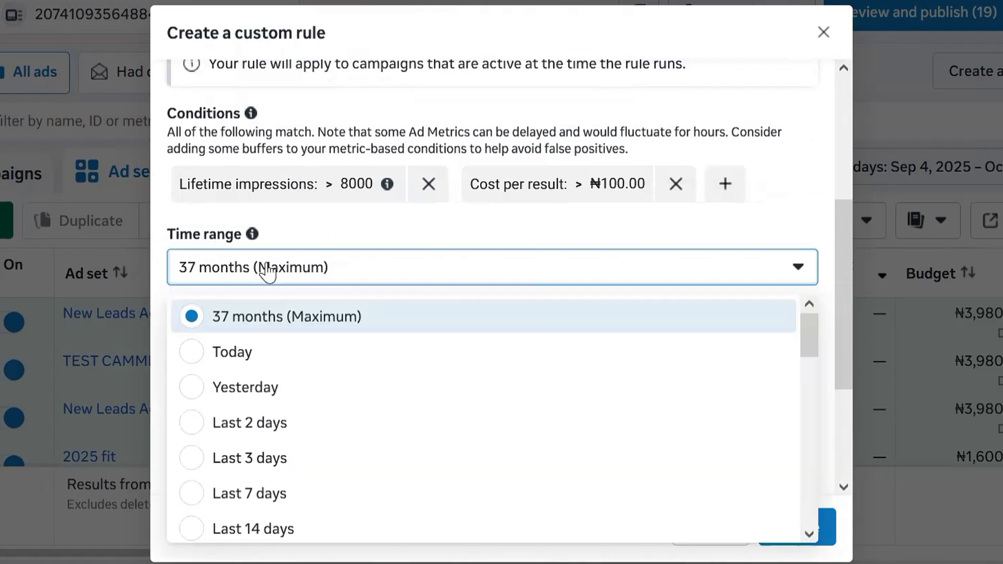
click(277, 494)
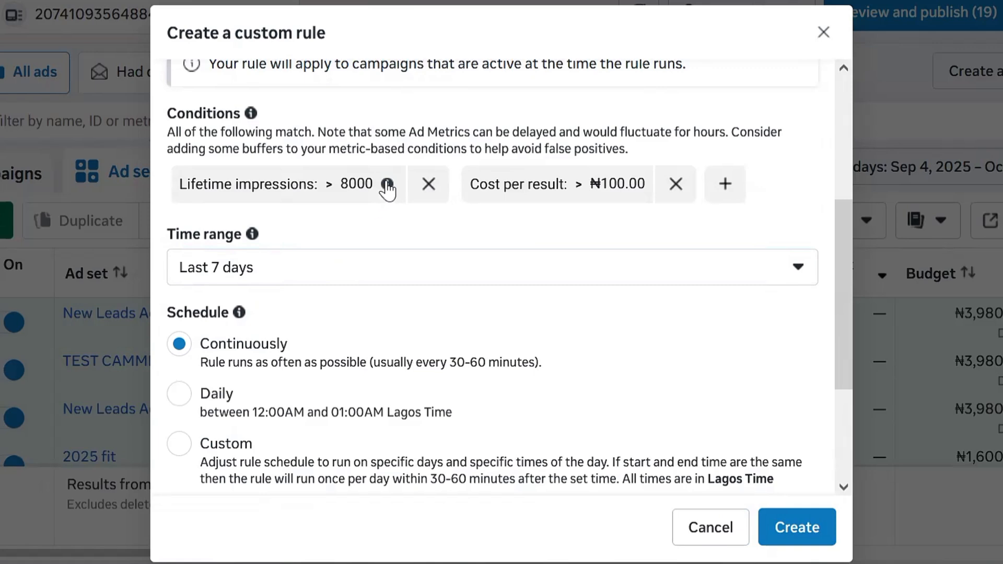
- Remove the lifetime impressions and cost per result conditions from the rule
mouse_move(386, 187)
scroll(397, 338, up, 5)
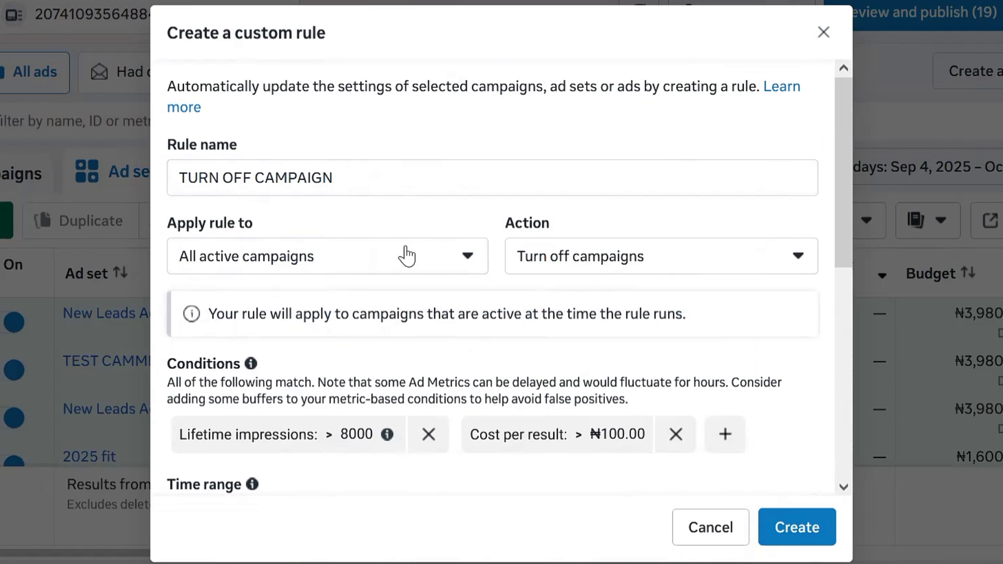
scroll(281, 354, down, 2)
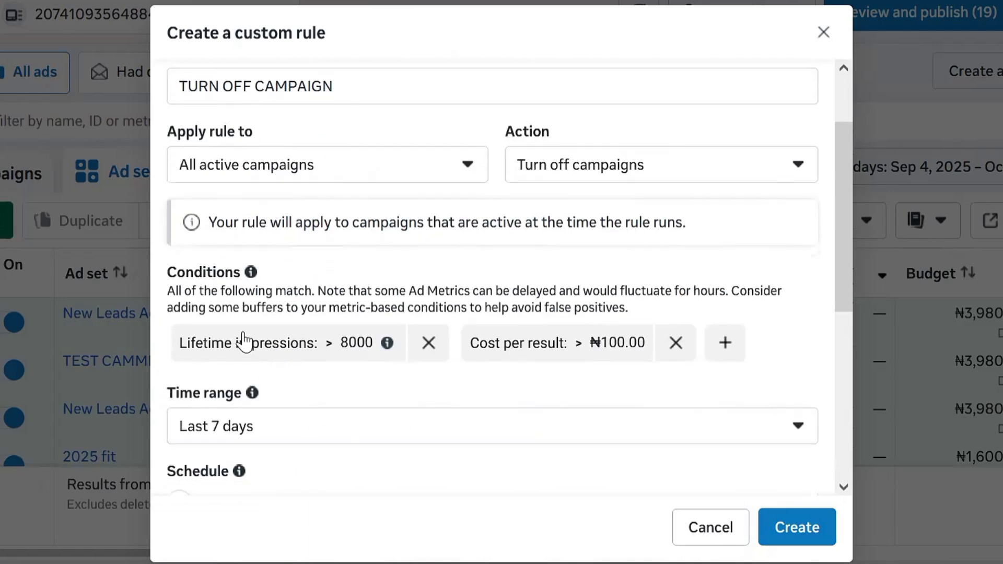
click(416, 343)
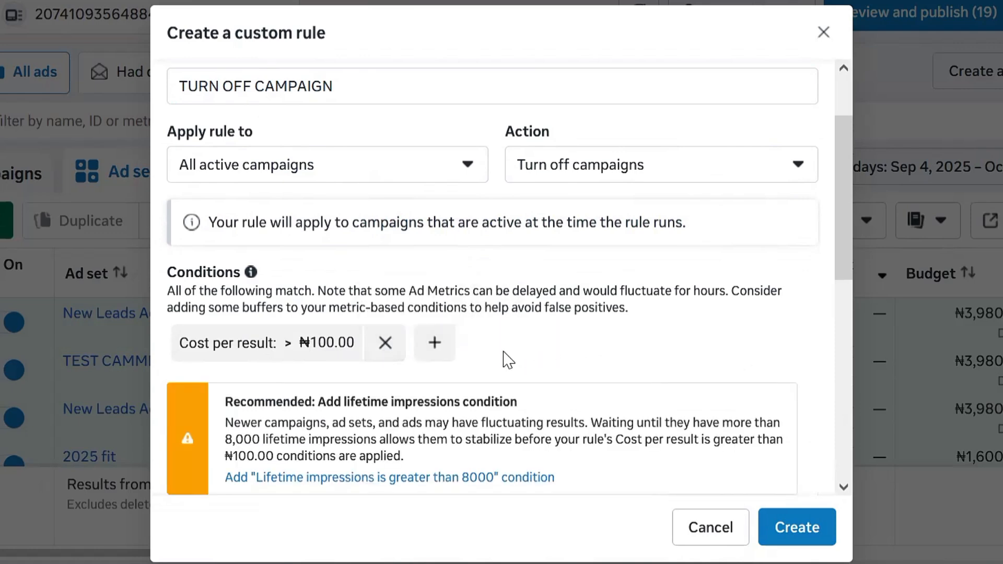
scroll(510, 345, down, 4)
click(387, 167)
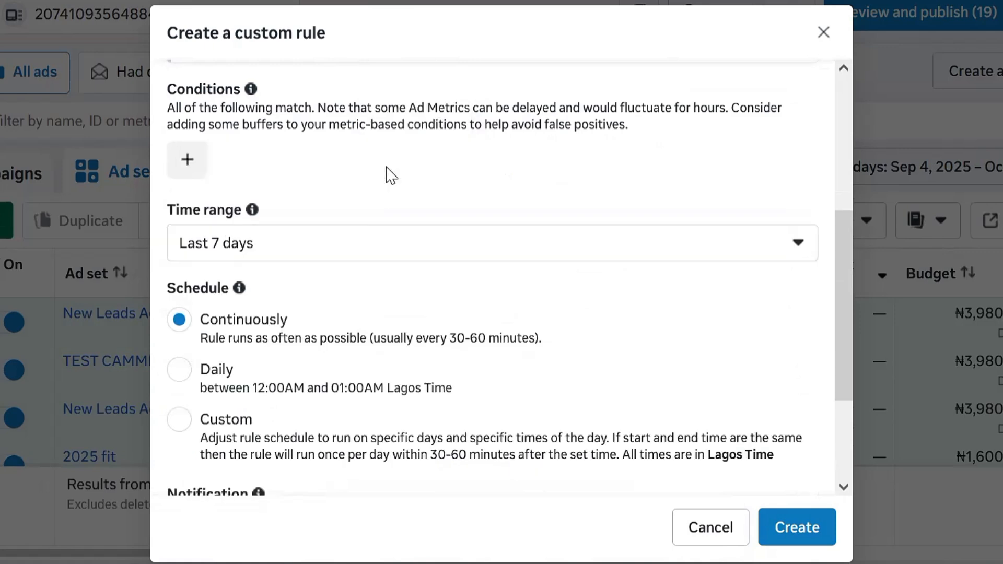
- Add a condition to the rule requiring cost per result to be greater than ₦100
scroll(431, 223, up, 3)
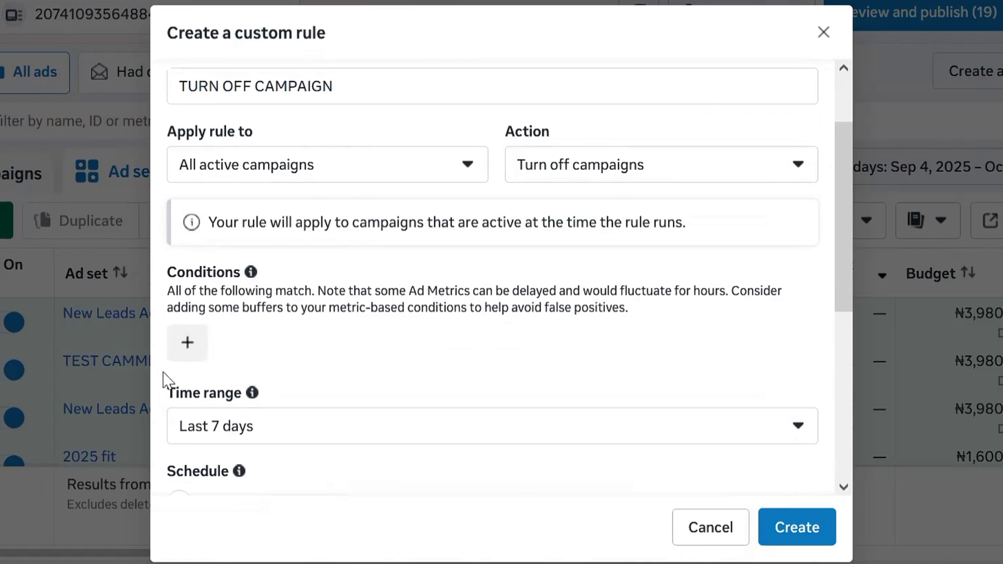
click(187, 345)
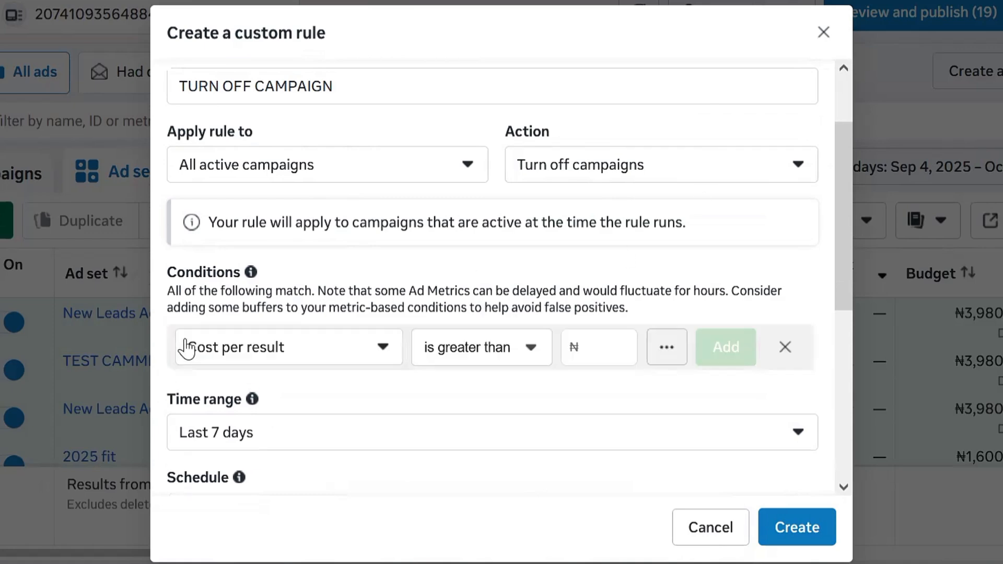
click(253, 355)
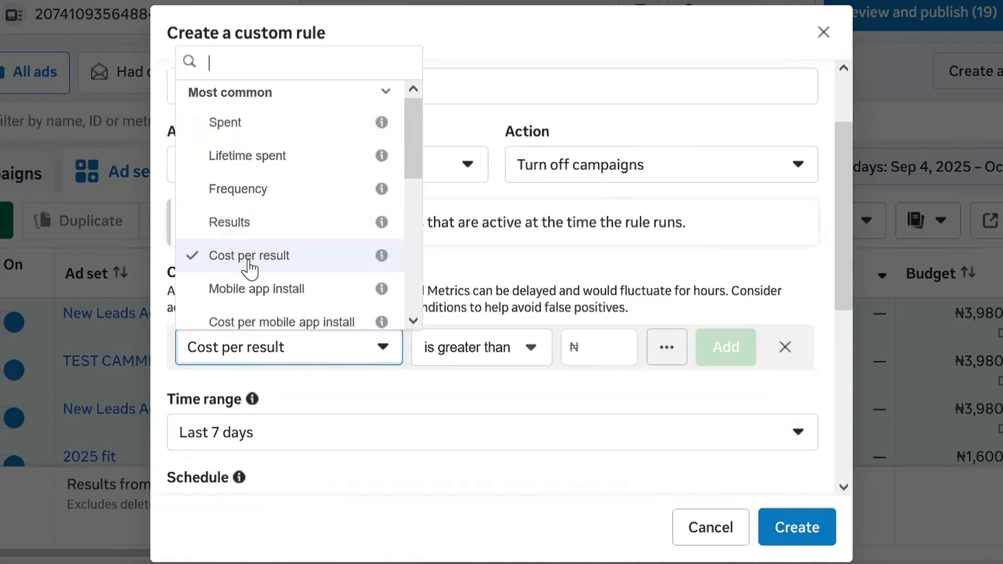
click(251, 265)
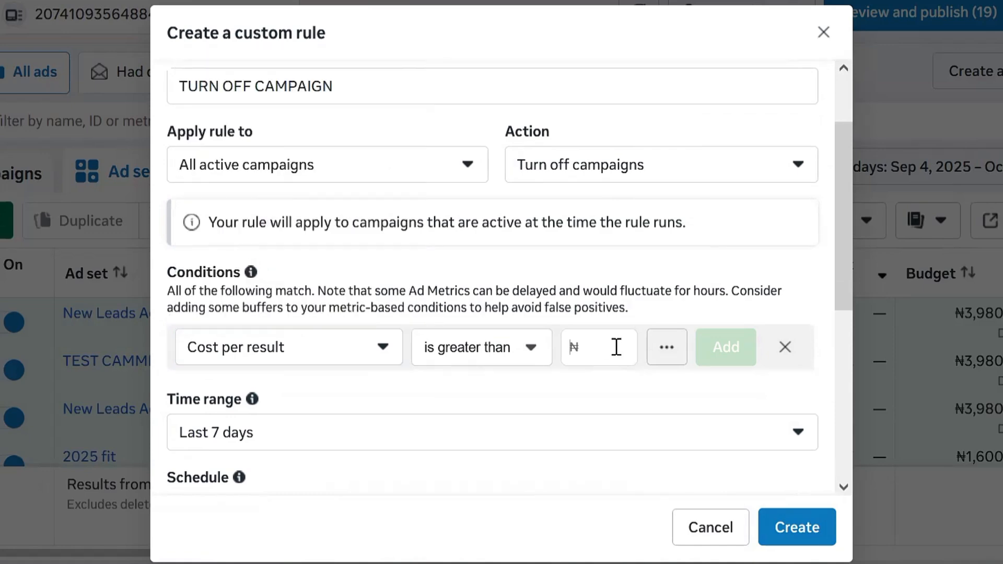
click(630, 343)
text(100)
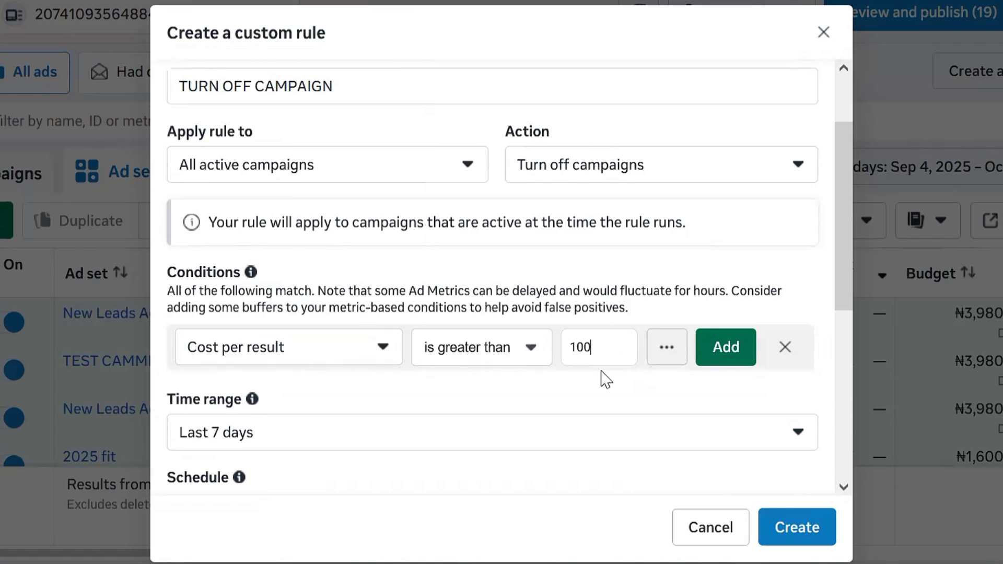
click(725, 351)
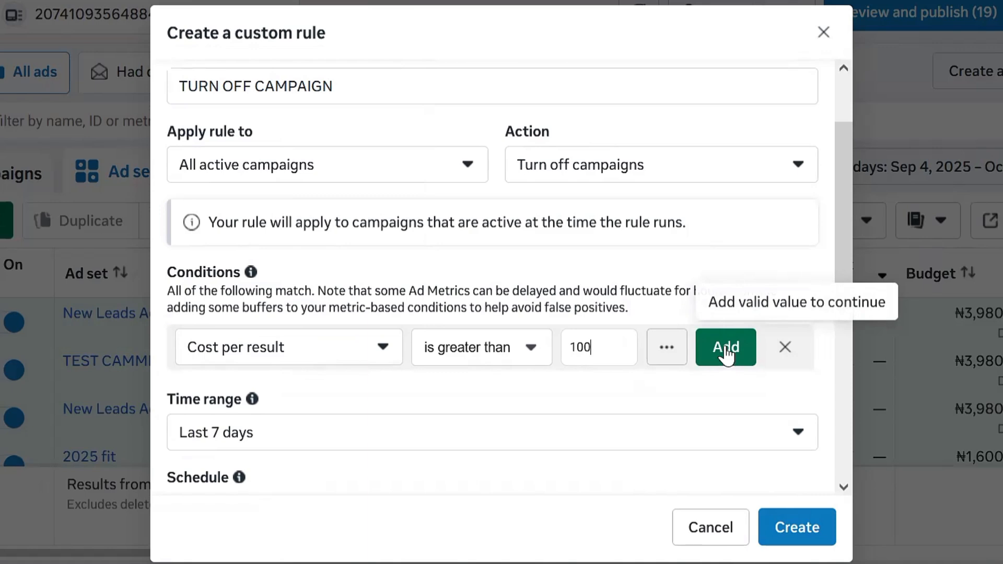
click(726, 351)
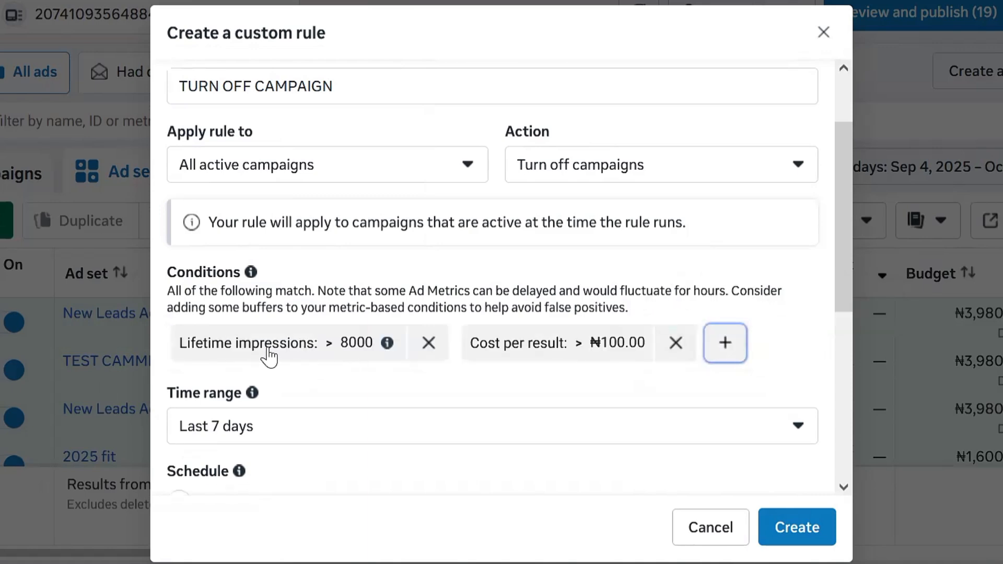
- Open the lifetime impressions condition for editing and check its threshold
click(171, 356)
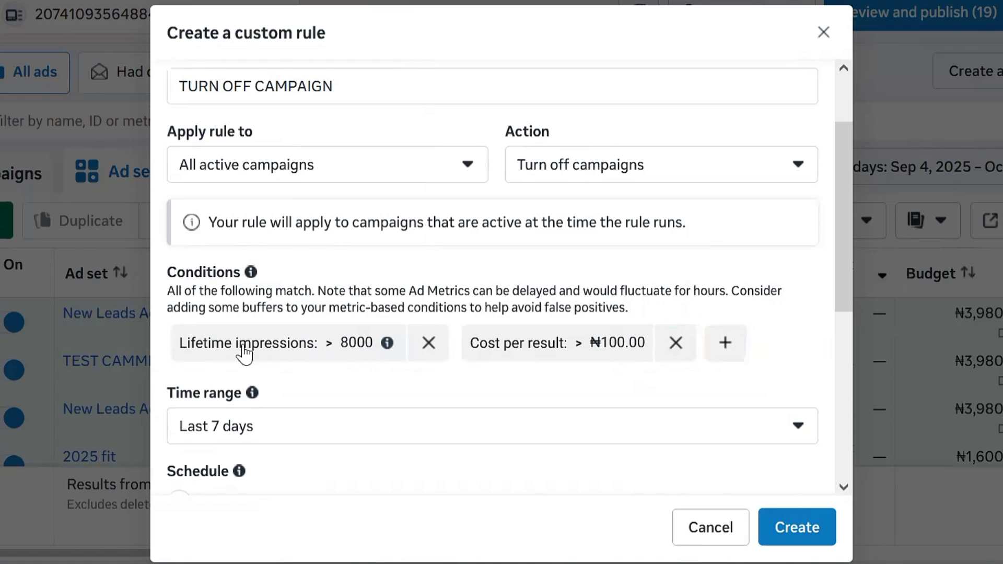
click(343, 354)
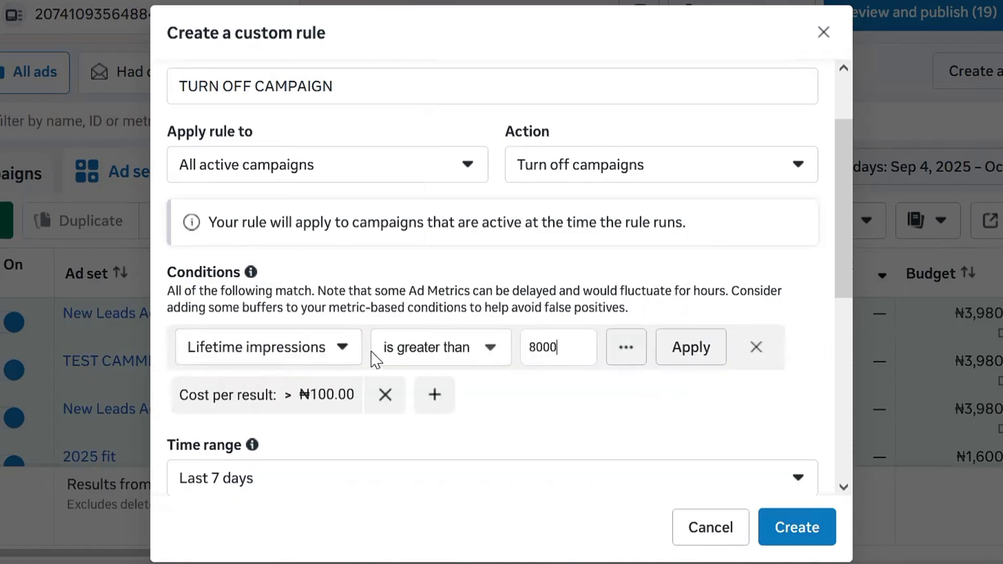
click(539, 345)
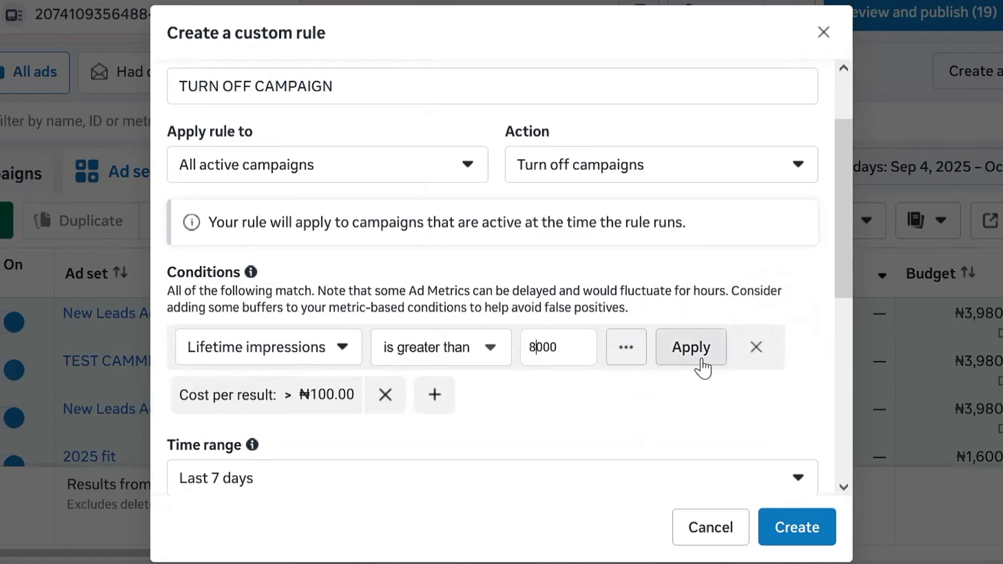
- Select Last 7 days as the time range of the rule
scroll(247, 385, down, 3)
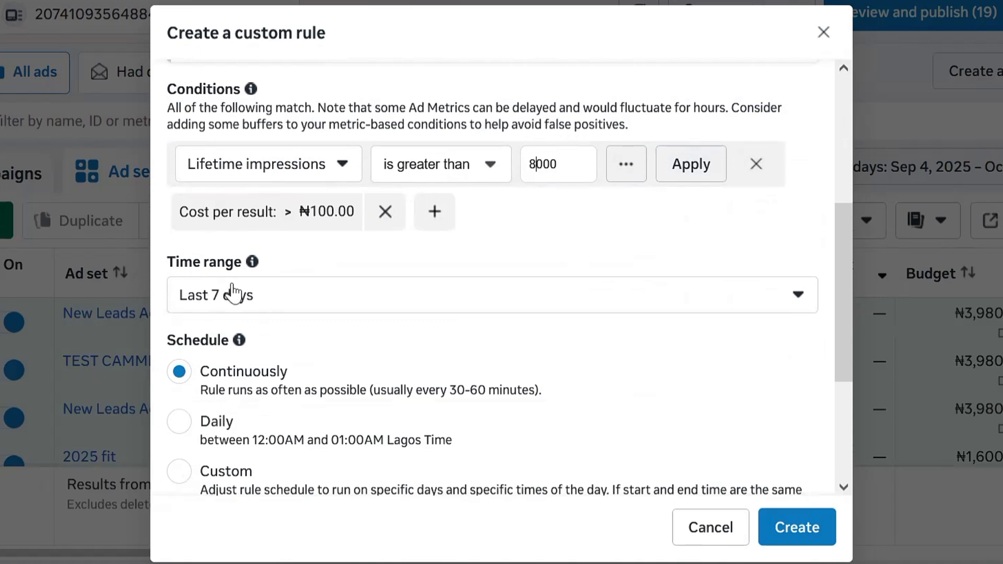
click(264, 293)
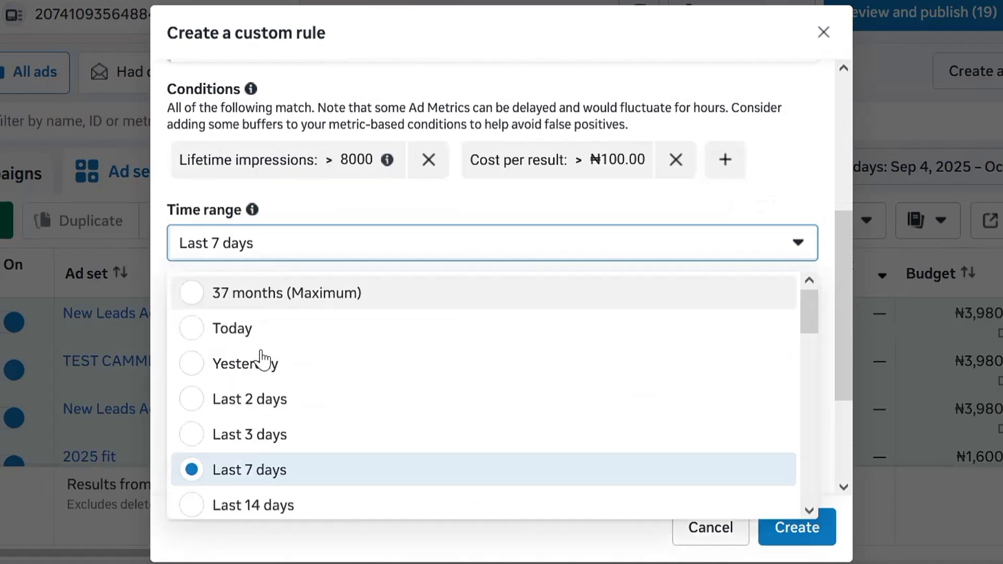
click(282, 473)
- Set the rule's schedule to Daily, review the settings and create the rule
scroll(495, 292, down, 2)
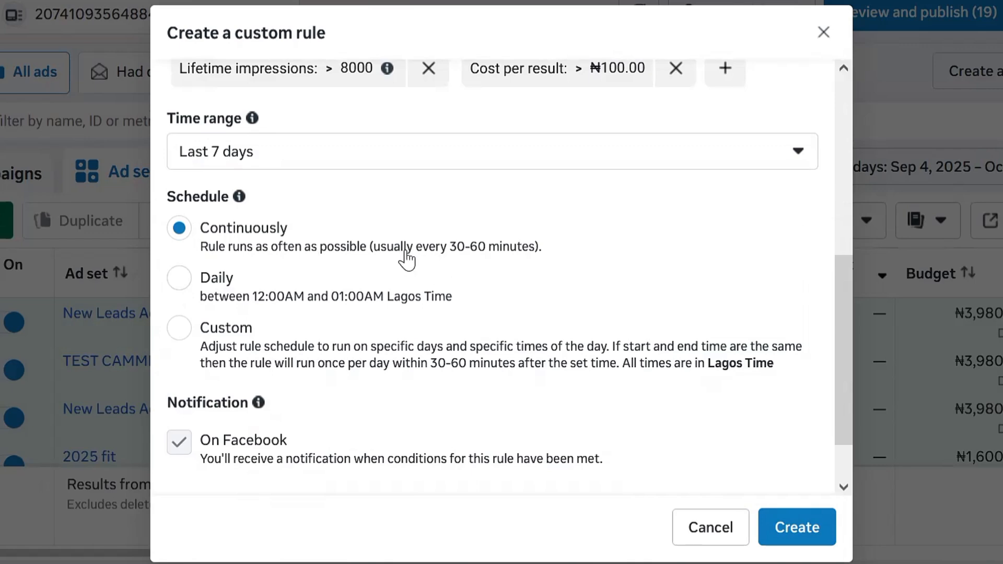
click(179, 280)
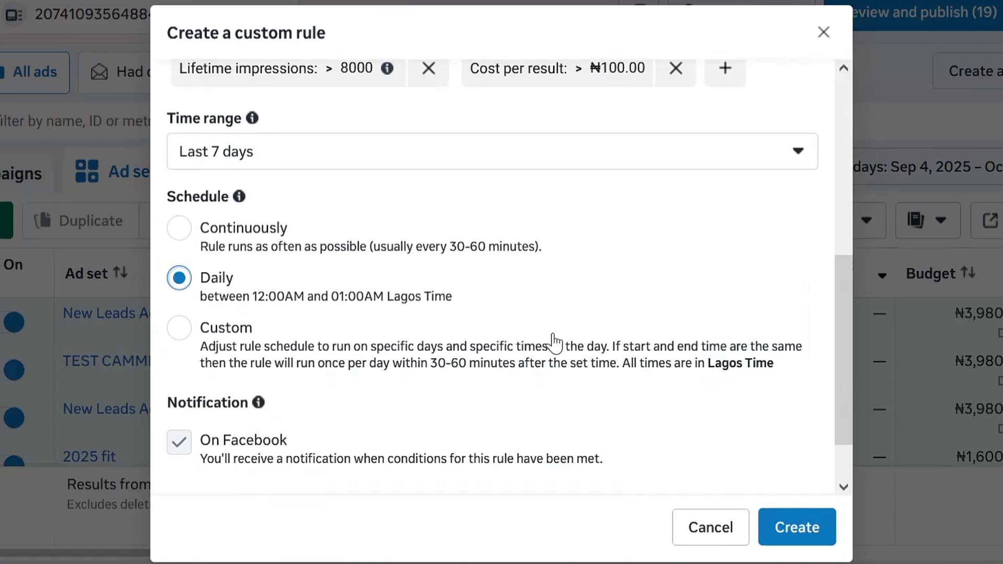
scroll(345, 392, down, 2)
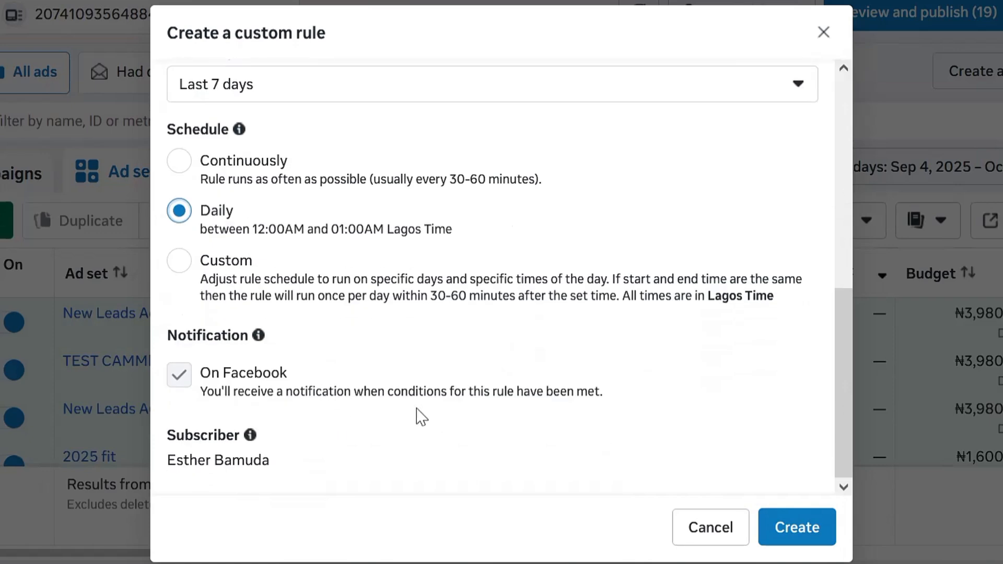
scroll(471, 403, up, 2)
scroll(517, 389, up, 6)
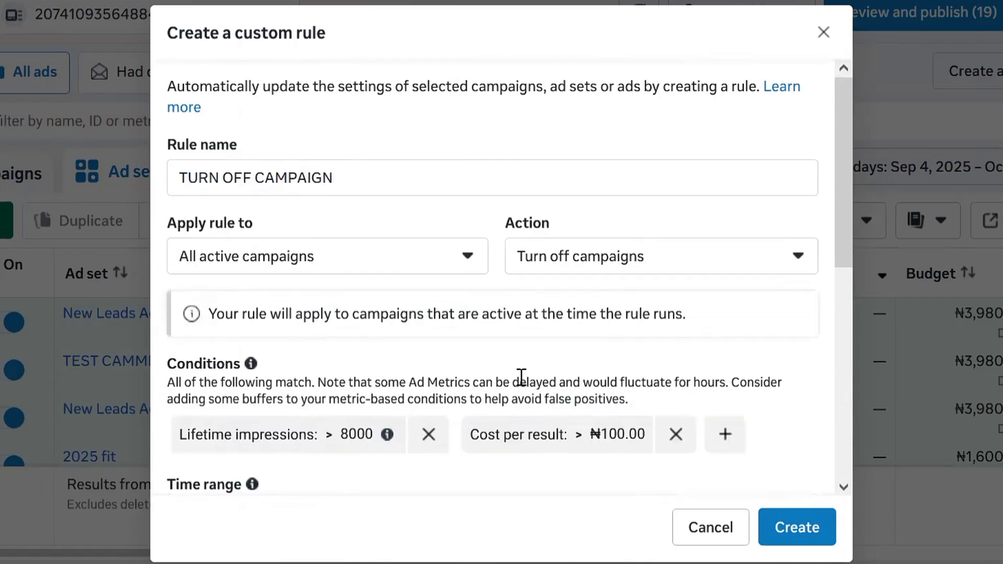
scroll(575, 340, down, 5)
click(786, 527)
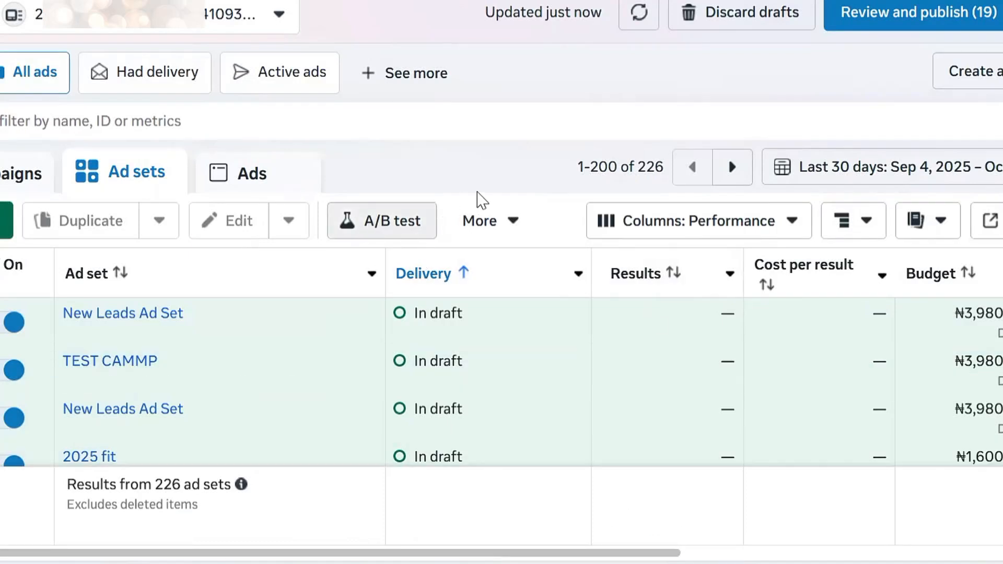
- Open the automated rules management page and inspect the TURN OFF CAMPAIGN rule's edit settings without saving
click(500, 221)
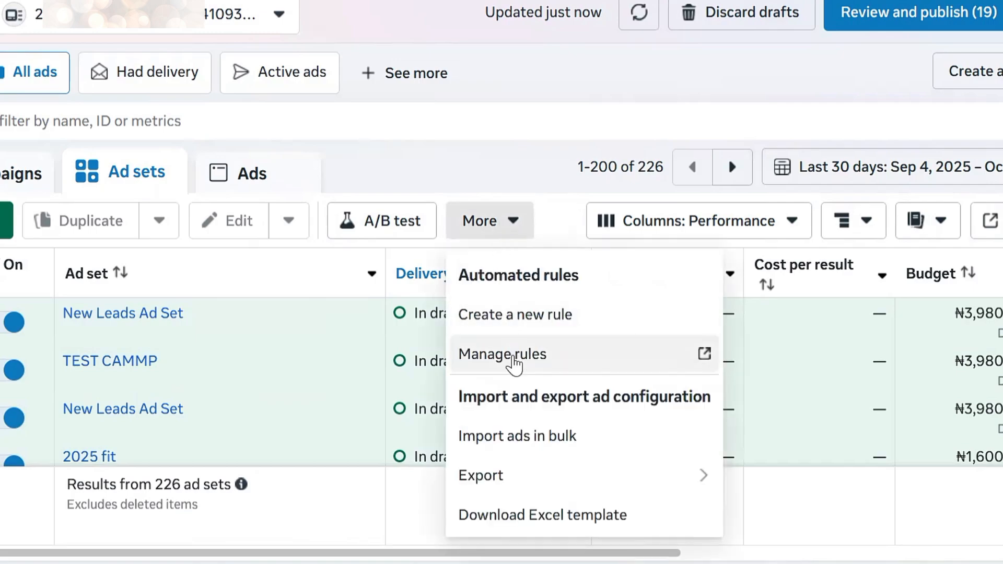
click(514, 355)
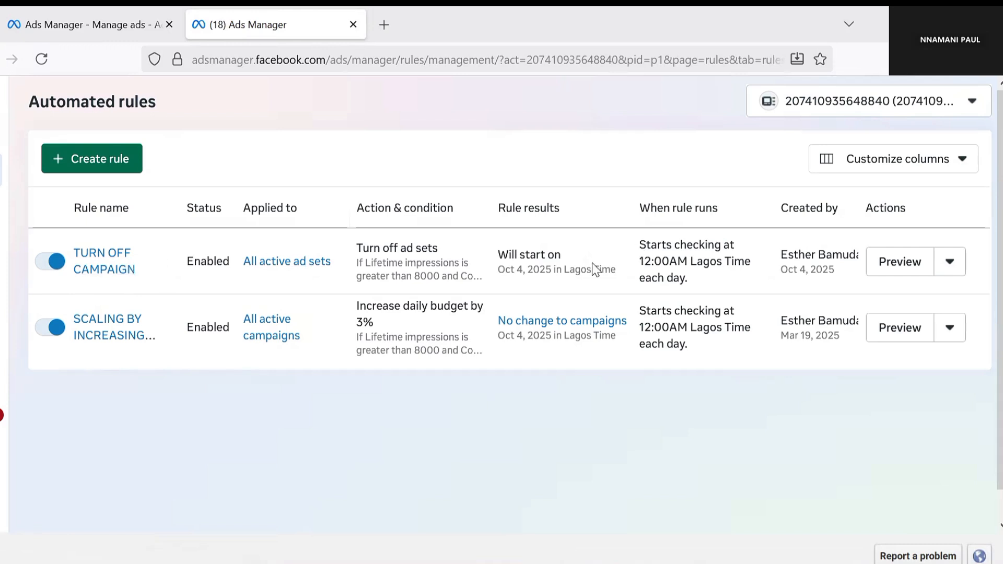
click(950, 261)
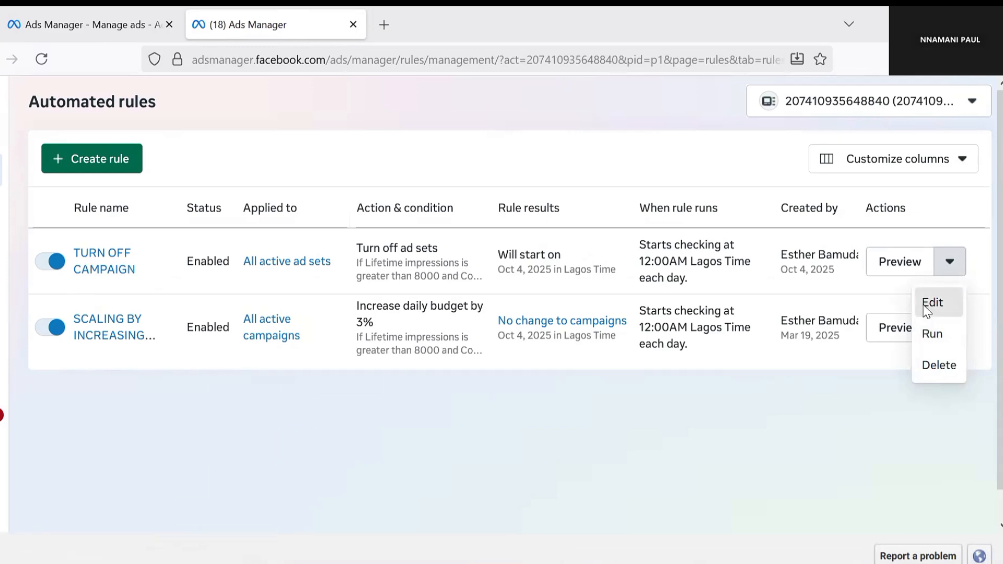
click(932, 306)
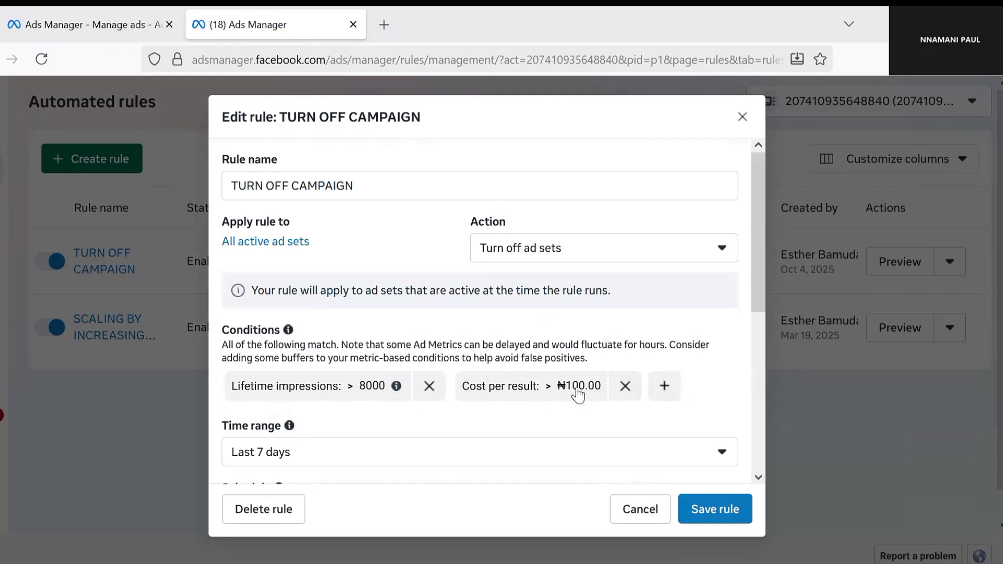
click(642, 514)
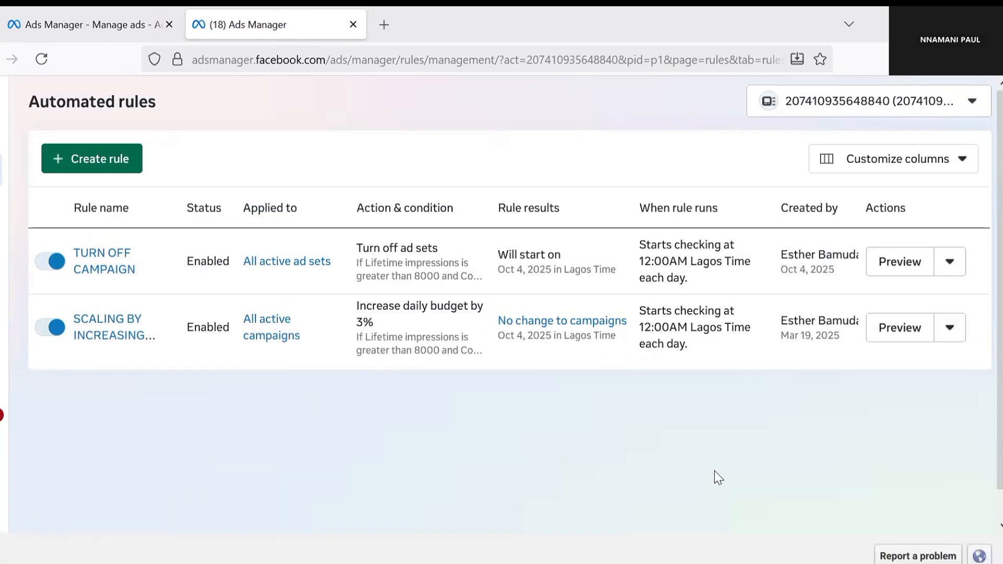
- Preview the results of the TURN OFF CAMPAIGN rule, review its conditions and close the preview
click(899, 264)
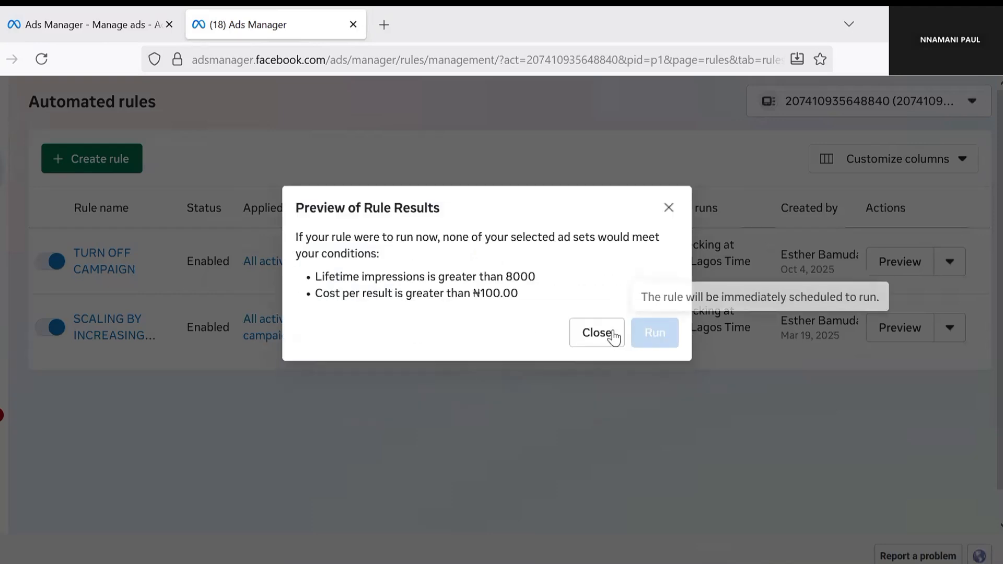
drag(322, 278, 569, 277)
drag(310, 313, 547, 303)
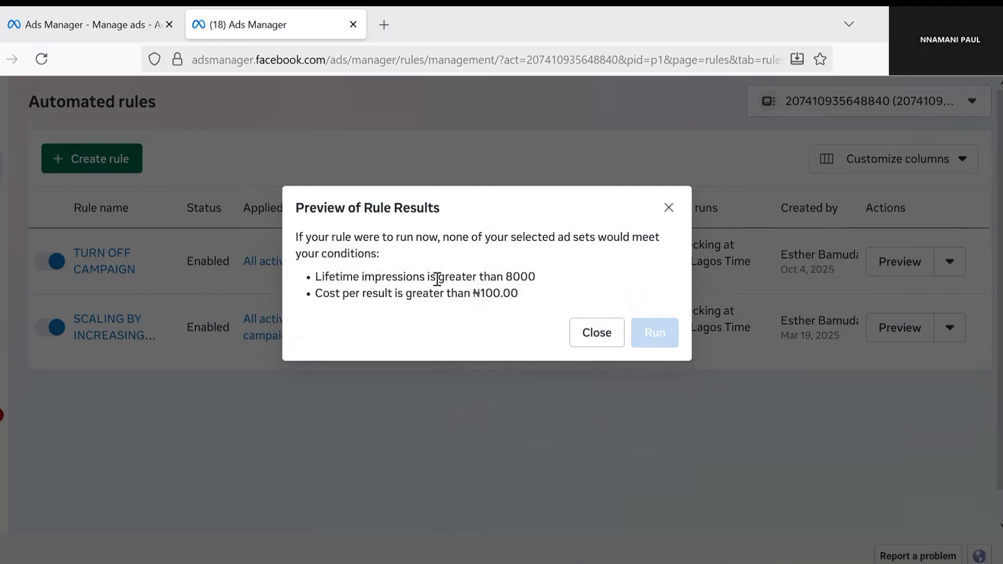
click(587, 330)
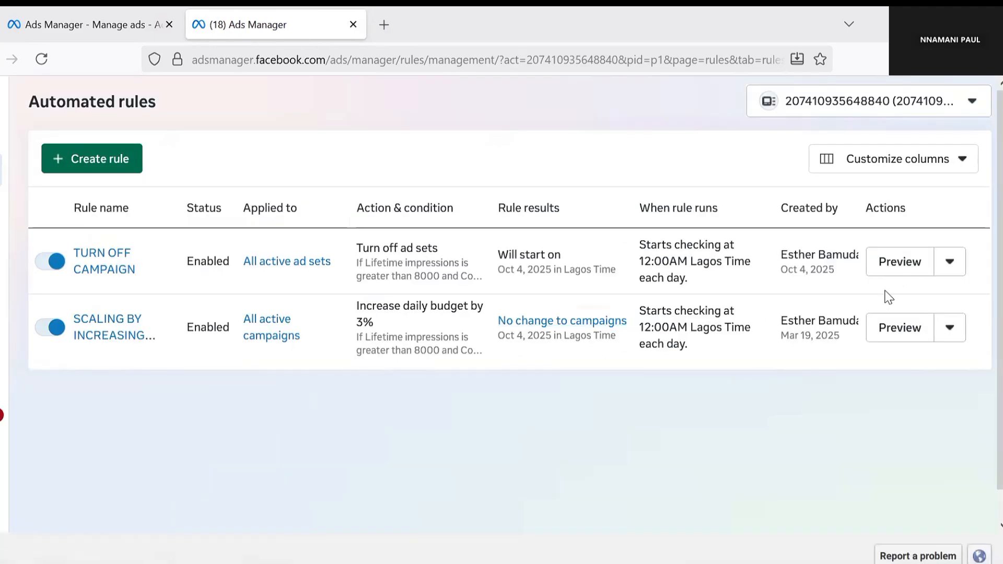